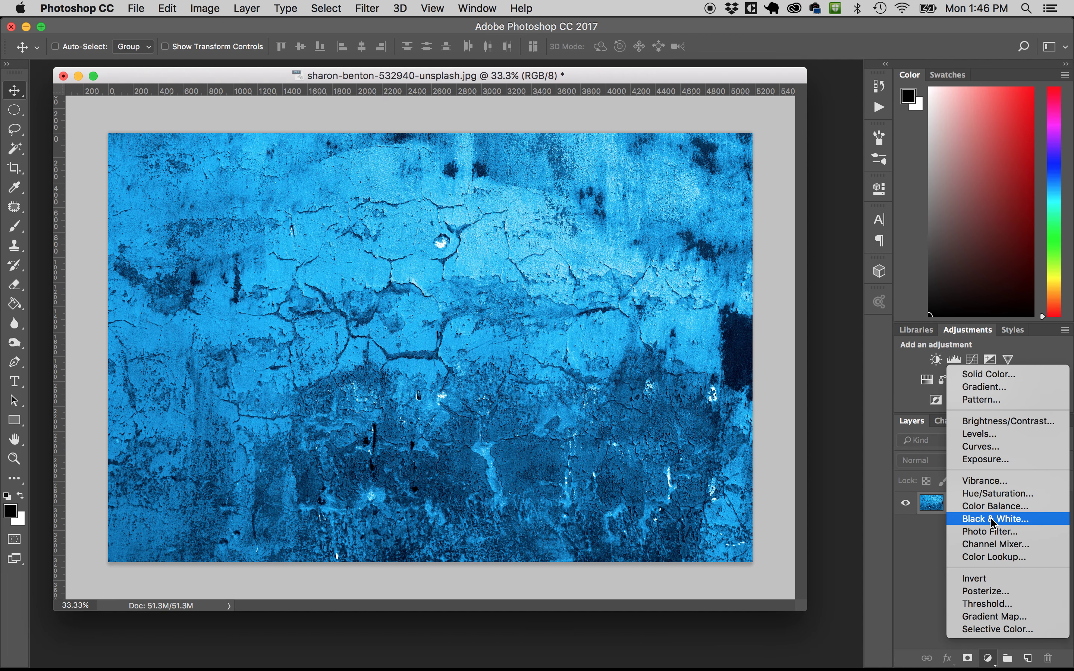
Add a Hue/Saturation adjustment layer with Hue +71, Saturation +3 and Lightness -50.
left_click(995, 494)
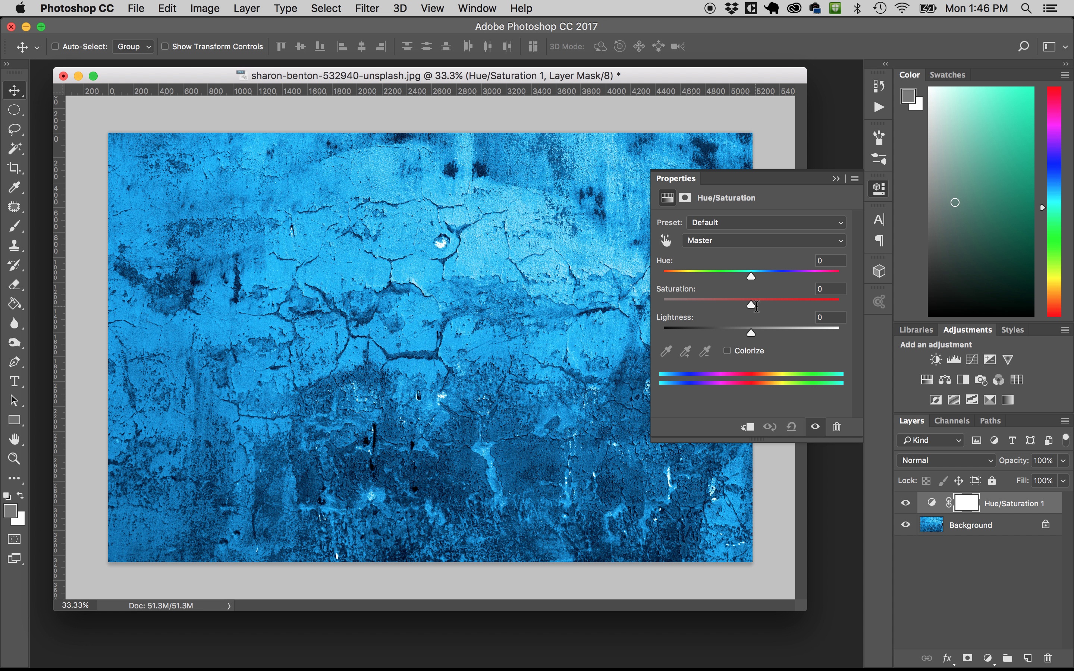
left_click_drag(750, 303, 652, 305)
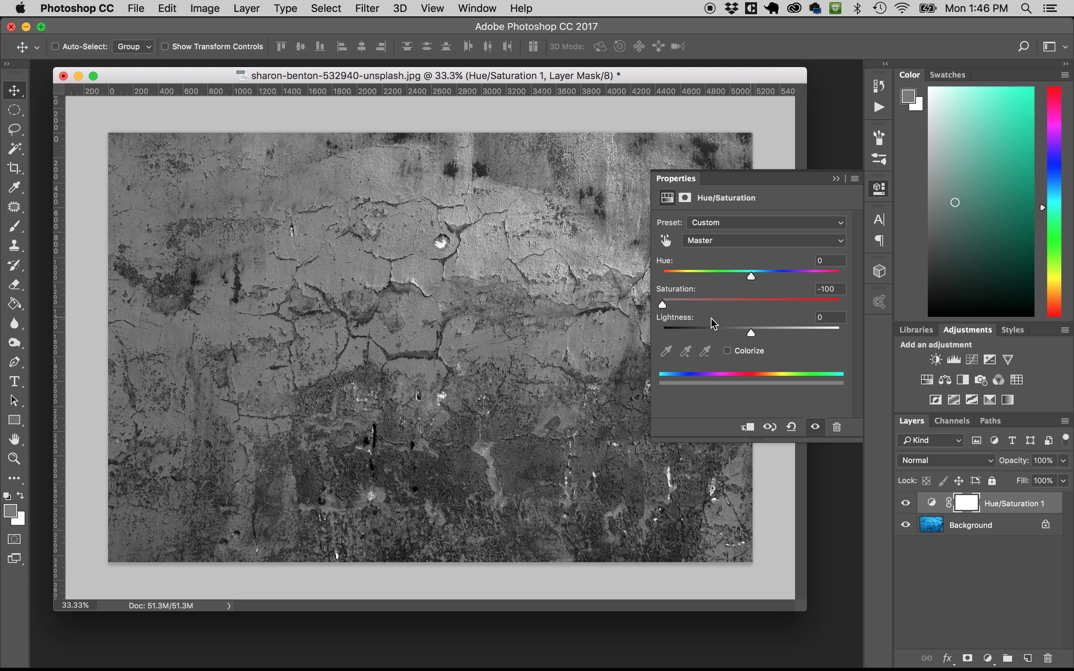
left_click_drag(663, 306, 800, 280)
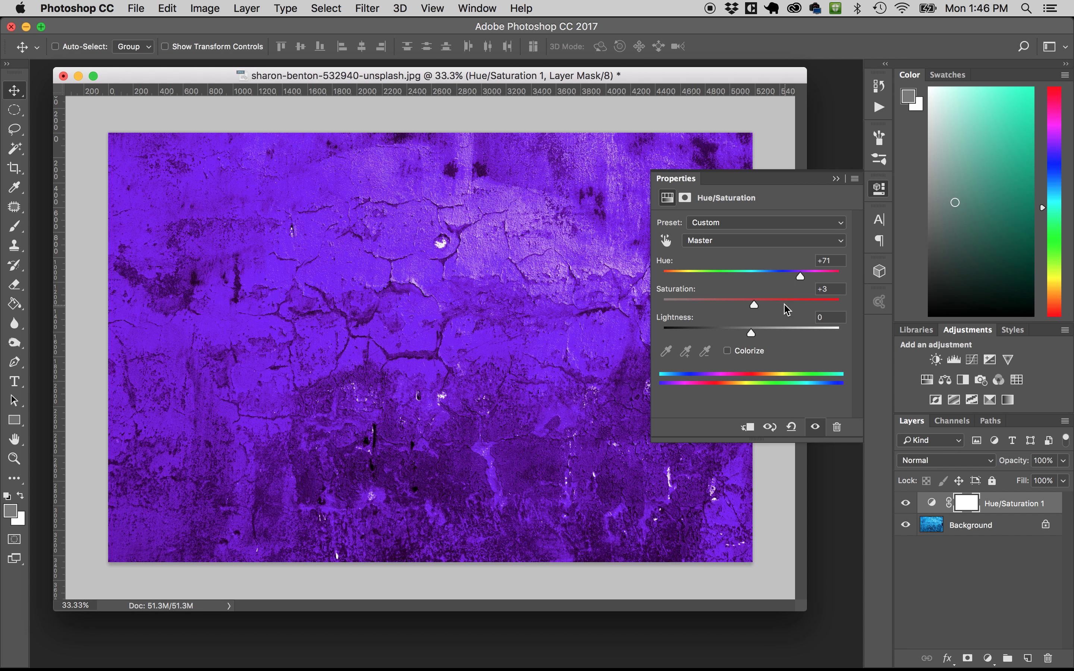
left_click_drag(748, 336, 713, 336)
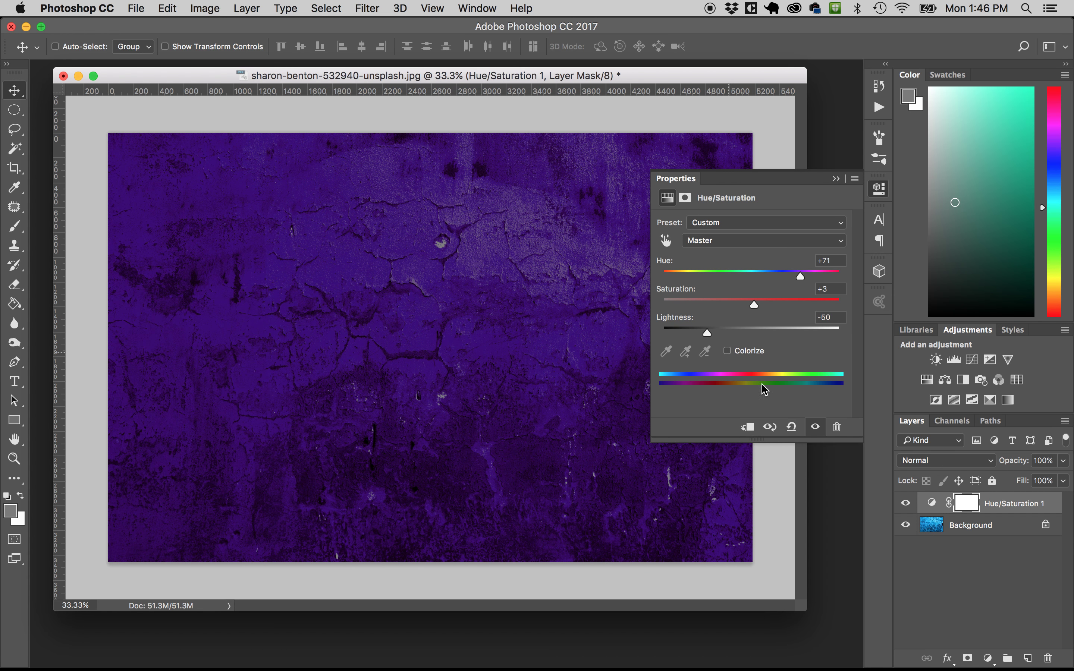
left_click(983, 561)
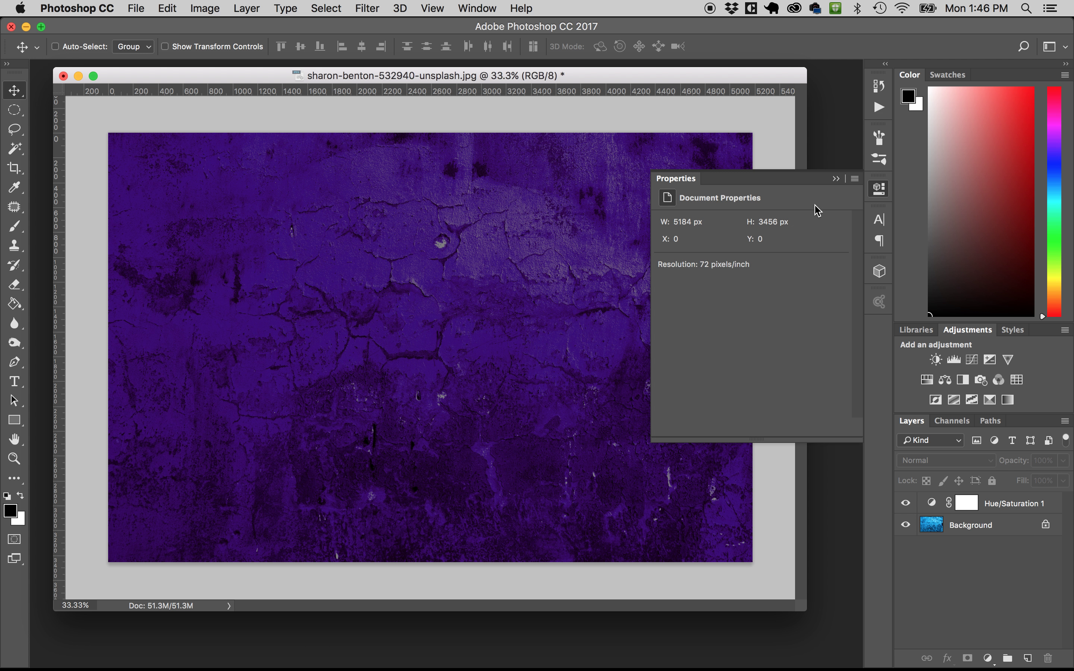
left_click(836, 179)
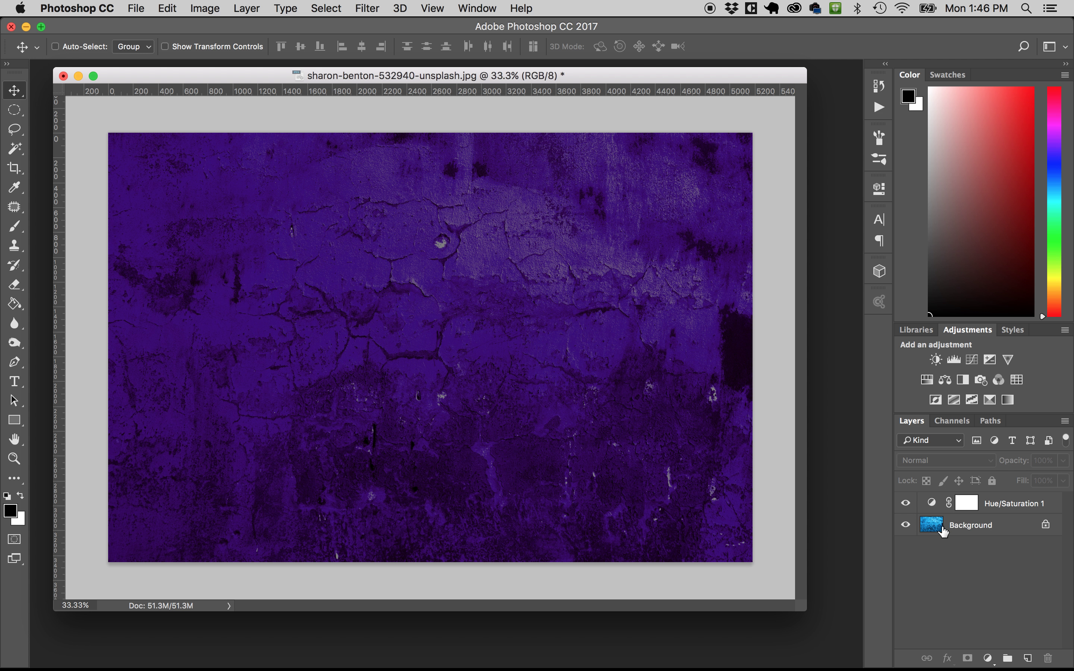
Toggle the Hue/Saturation 1 layer's visibility to compare the original and adjusted images, leaving the layer hidden.
left_click(906, 504)
left_click(905, 504)
left_click(906, 504)
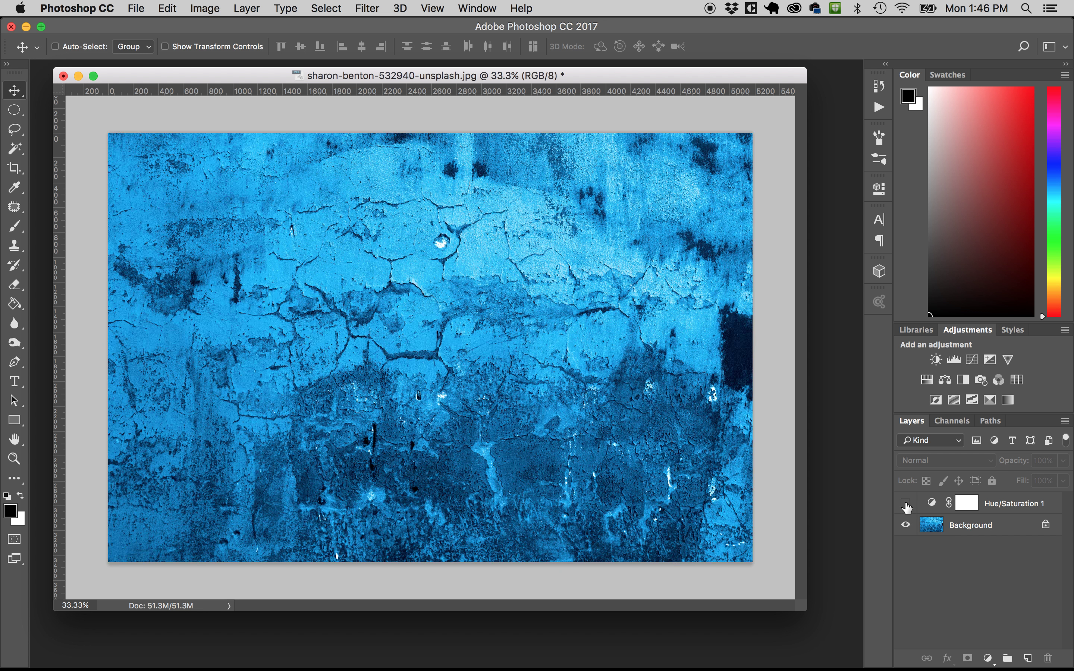
left_click(906, 504)
left_click(905, 504)
Apply a Hue/Saturation adjustment directly to the Background layer with Saturation -78 and a raised Lightness.
left_click(970, 533)
key("super+u")
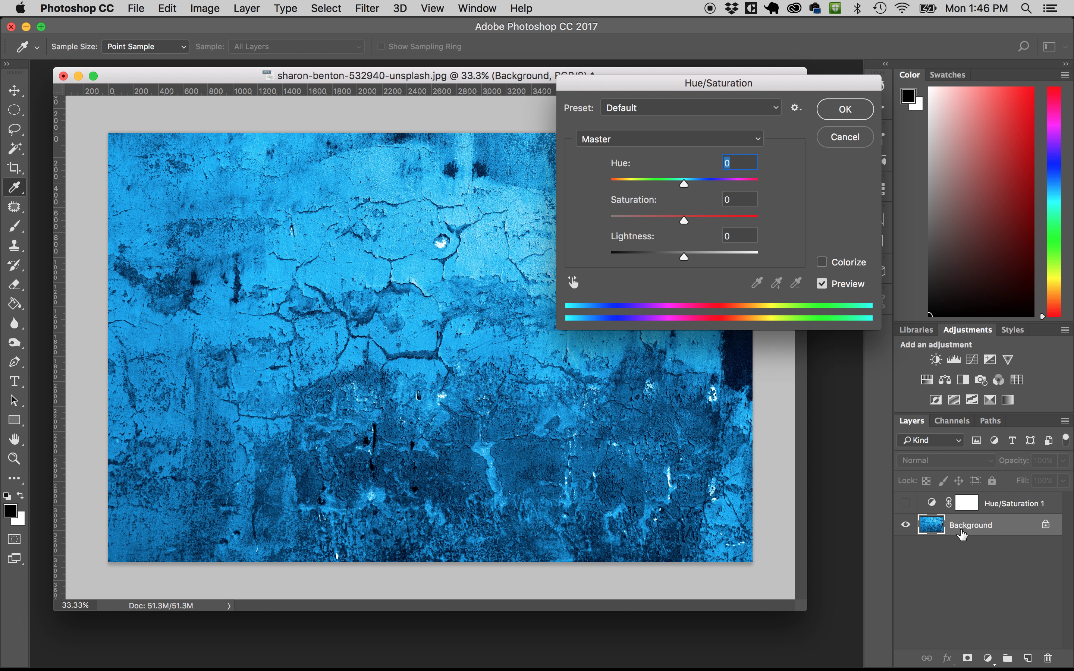
left_click(209, 8)
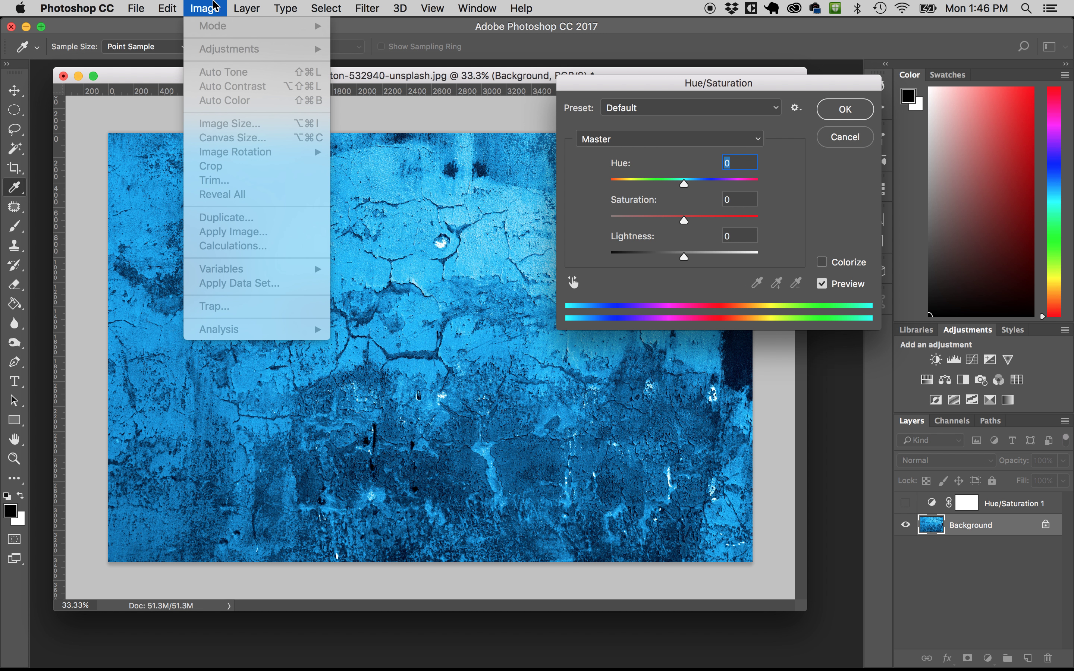
left_click(815, 182)
left_click_drag(684, 221, 626, 221)
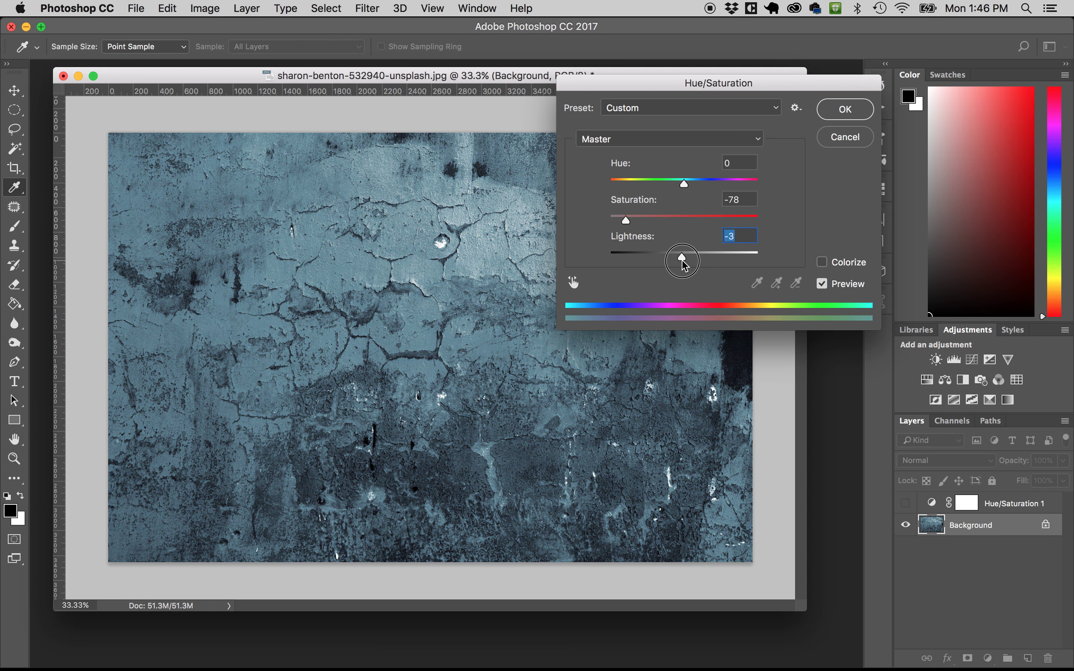
left_click_drag(684, 256, 710, 256)
left_click(835, 111)
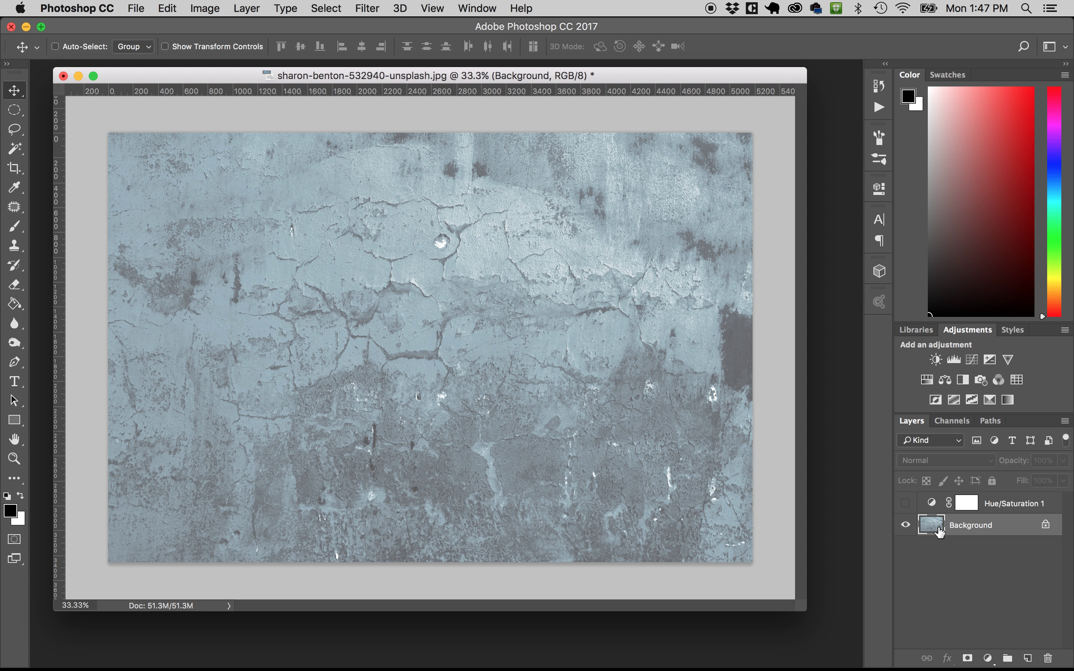
Revert the document to the New Hue/Saturation Layer history state and select the adjustment layer.
left_click(879, 86)
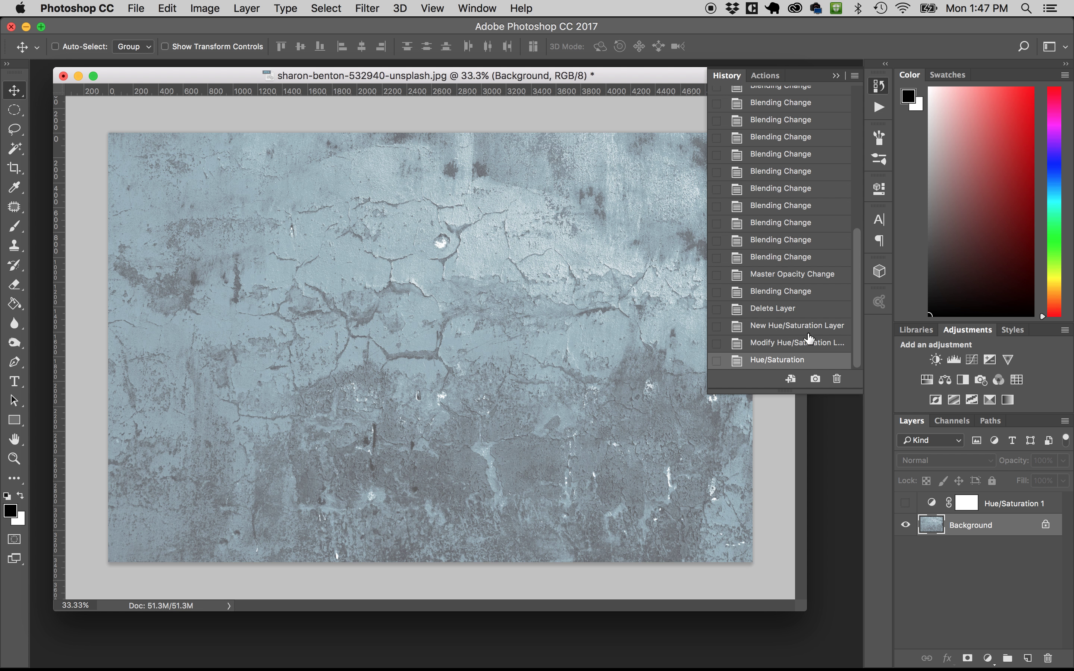
left_click(792, 326)
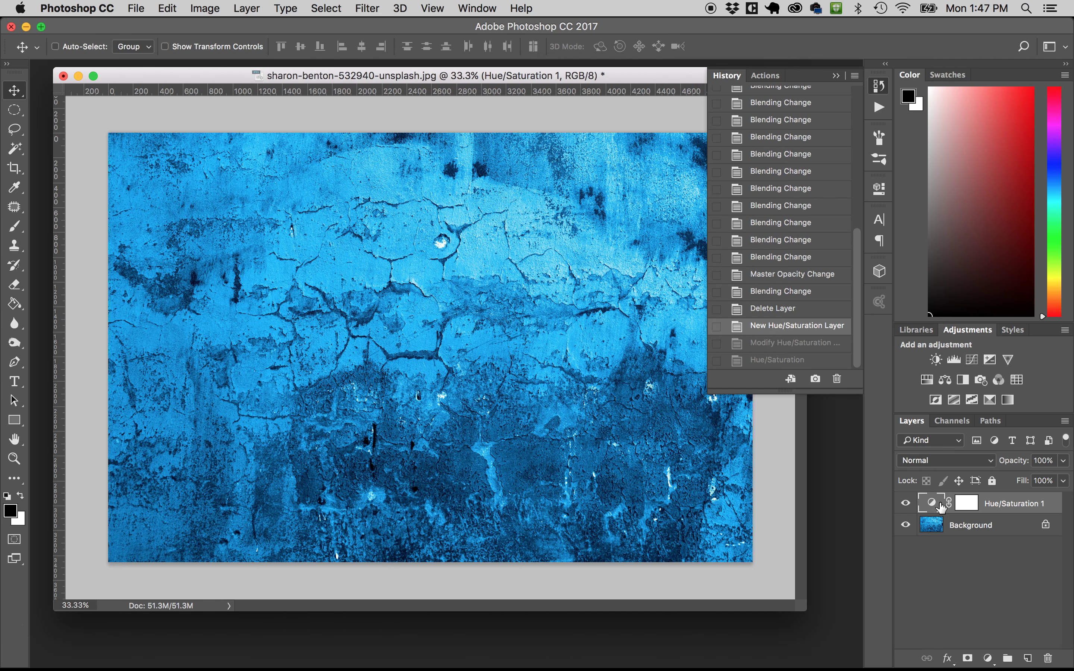
left_click(967, 607)
left_click(1004, 505)
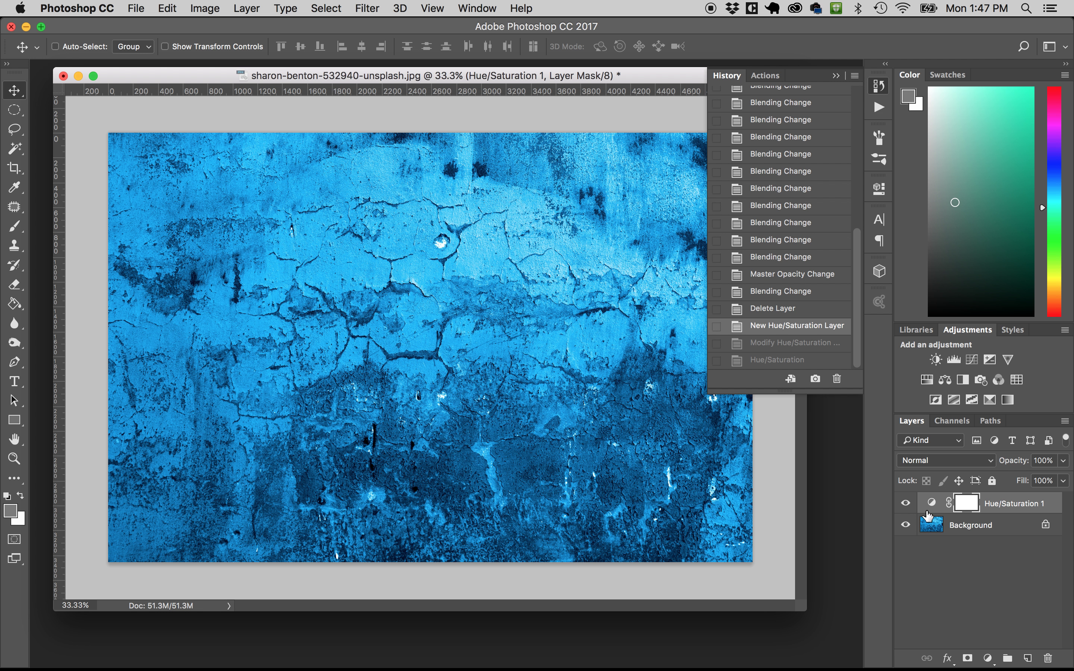
left_click(836, 75)
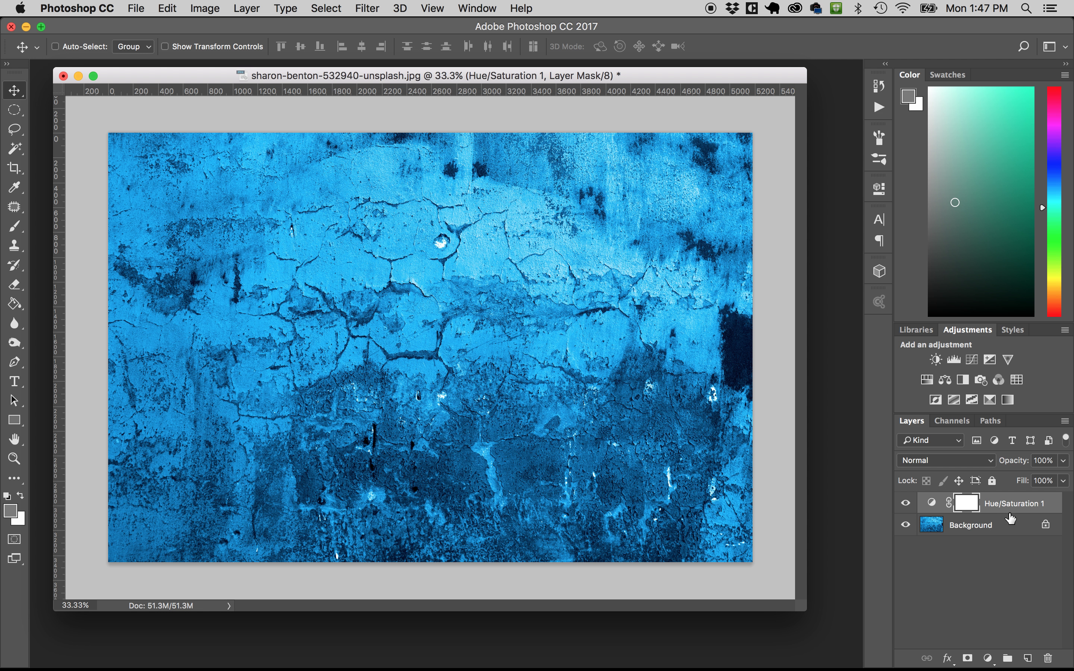
Set the Saturation of the Hue/Saturation 1 adjustment layer to -17.
double_click(965, 507)
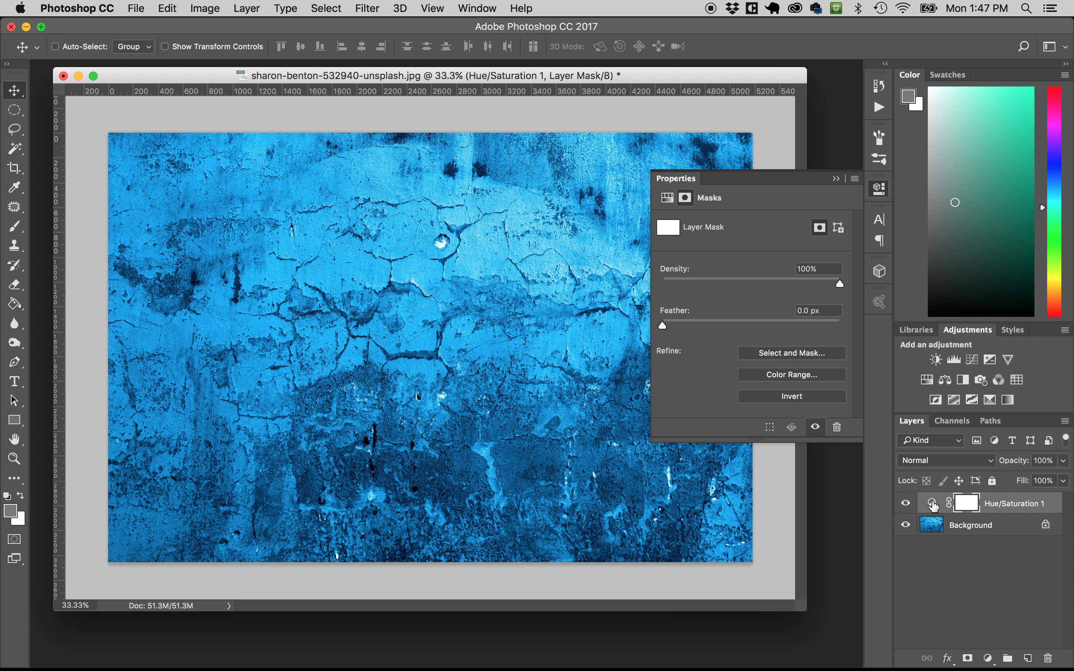
left_click(933, 505)
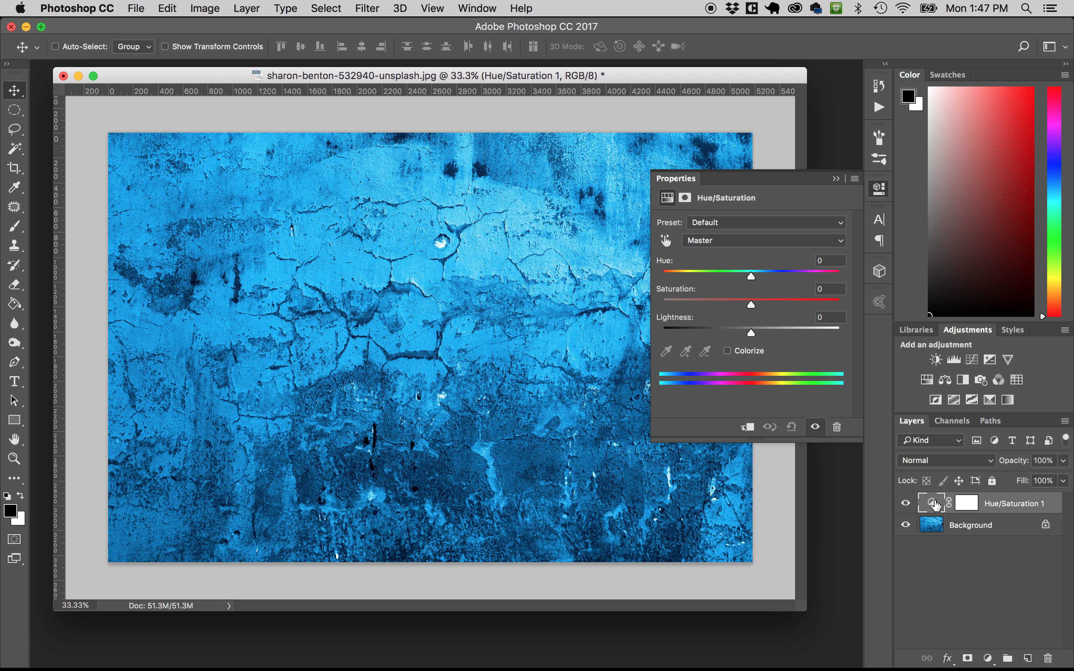
mouse_move(751, 307)
left_mouse_down()
mouse_move(728, 306)
mouse_move(738, 308)
left_mouse_up()
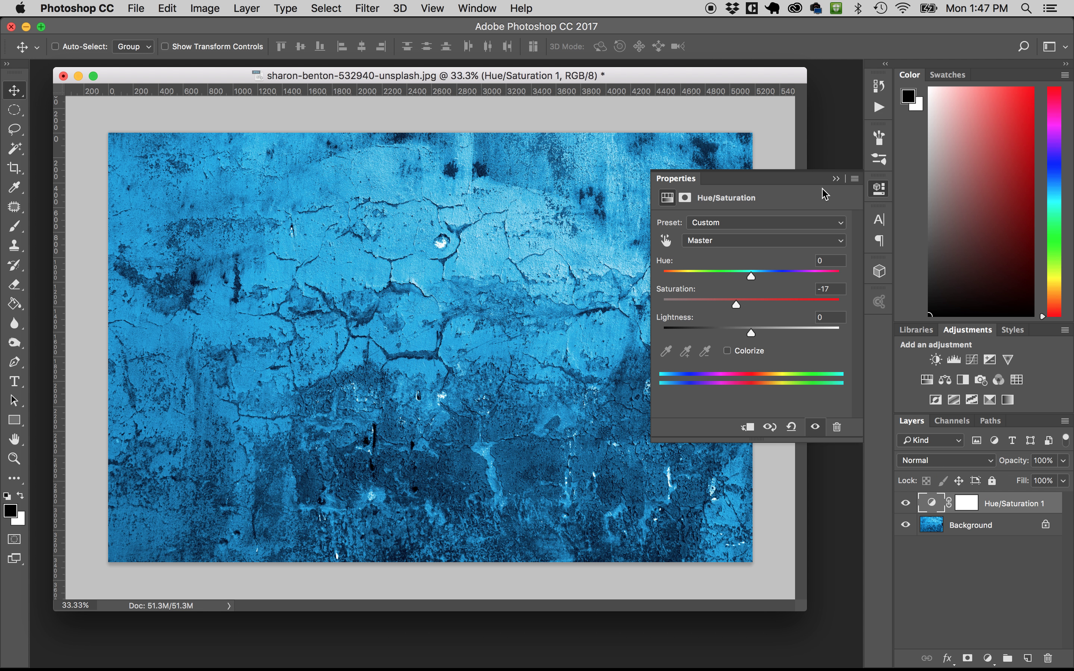
left_click(836, 179)
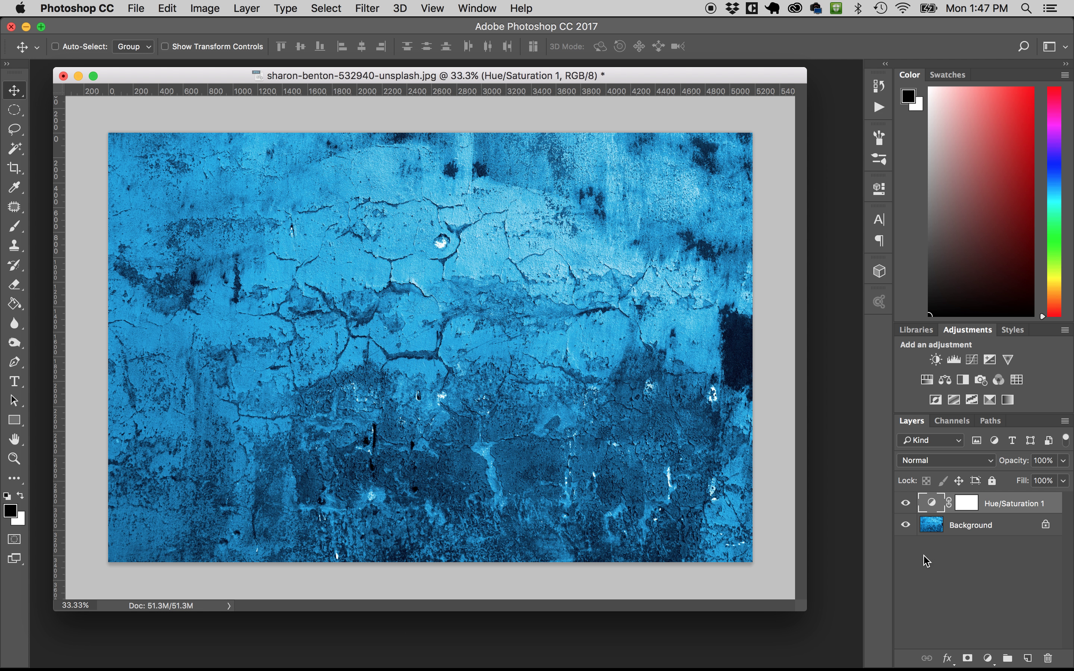
Delete the Hue/Saturation 1 adjustment layer.
left_click(953, 551)
left_click(989, 662)
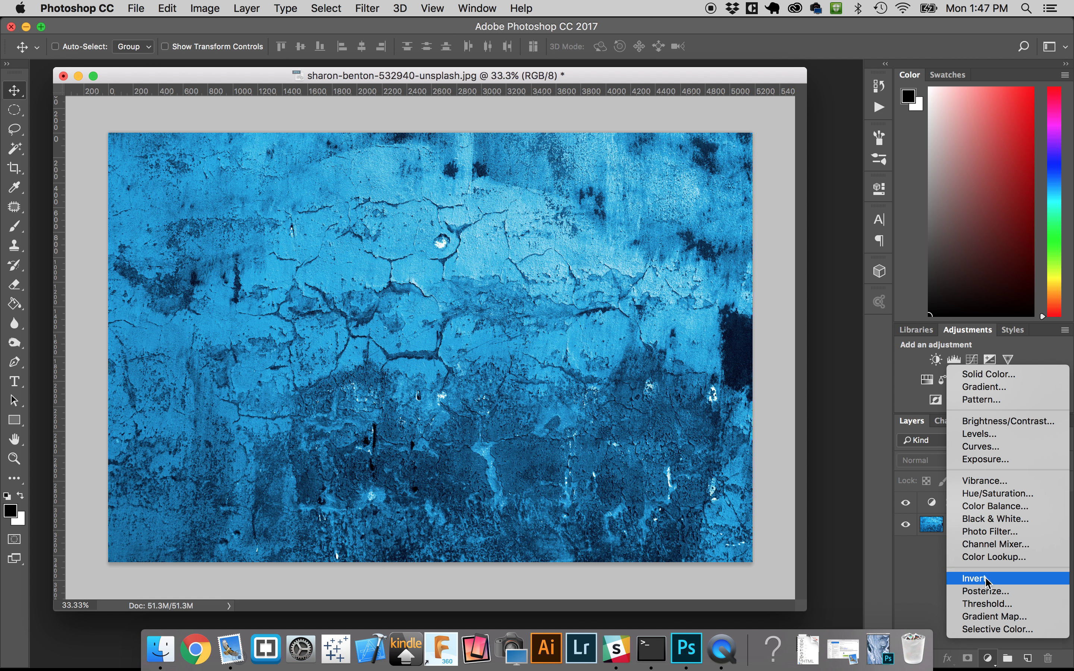
key("Escape")
left_click_drag(1014, 506, 1048, 658)
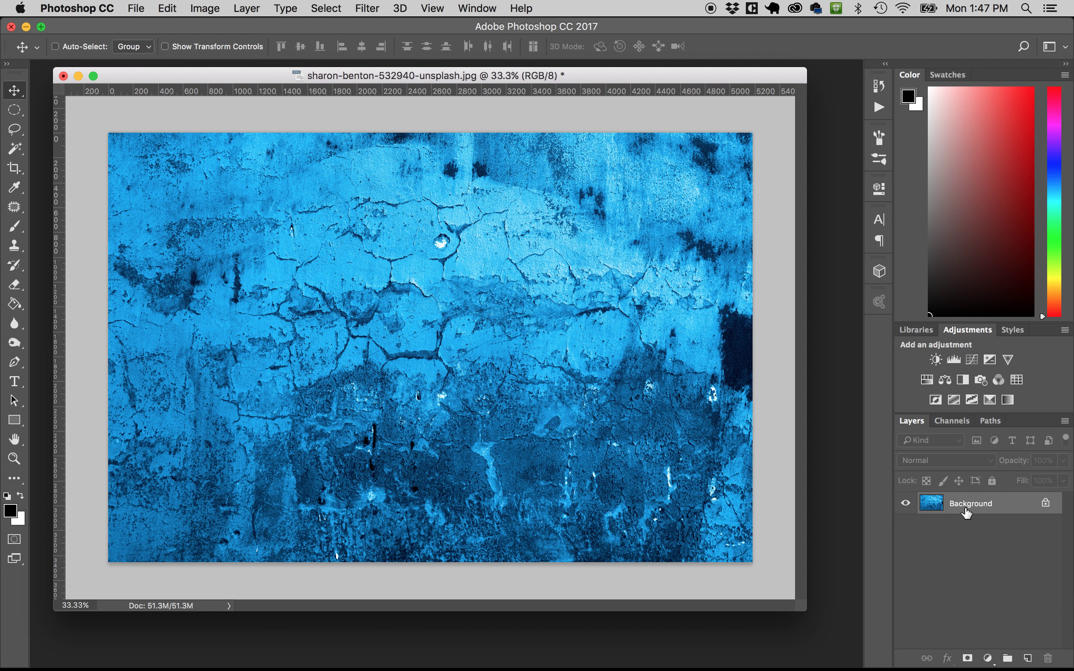
Add a Solid Color fill layer above the Background with the red colour c01212.
left_click(986, 660)
left_click(995, 375)
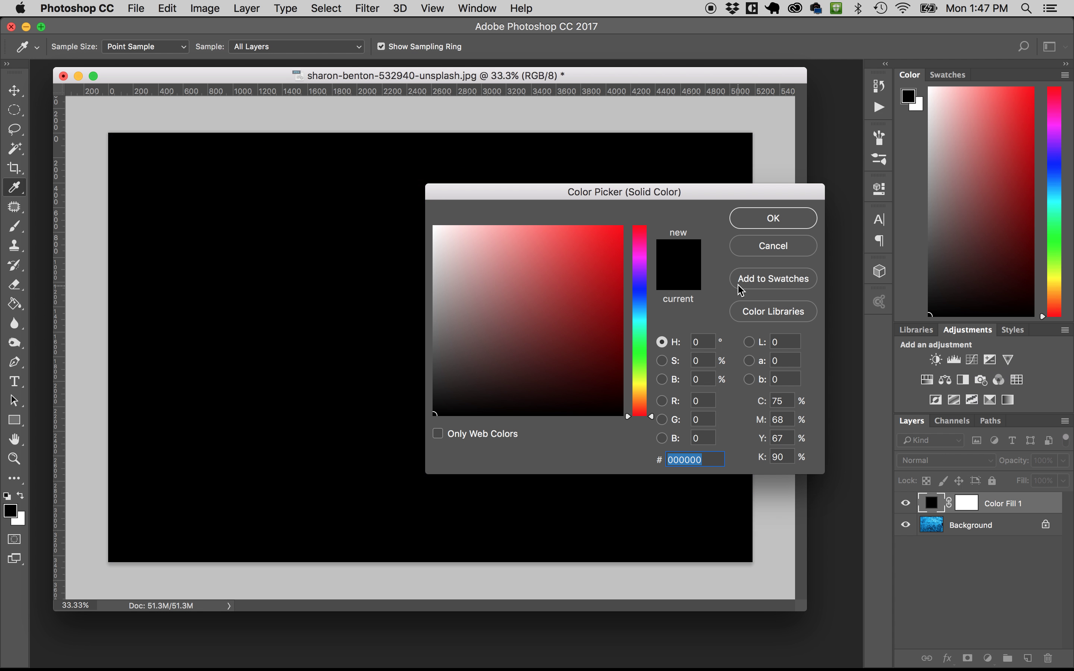
left_click_drag(572, 257, 605, 272)
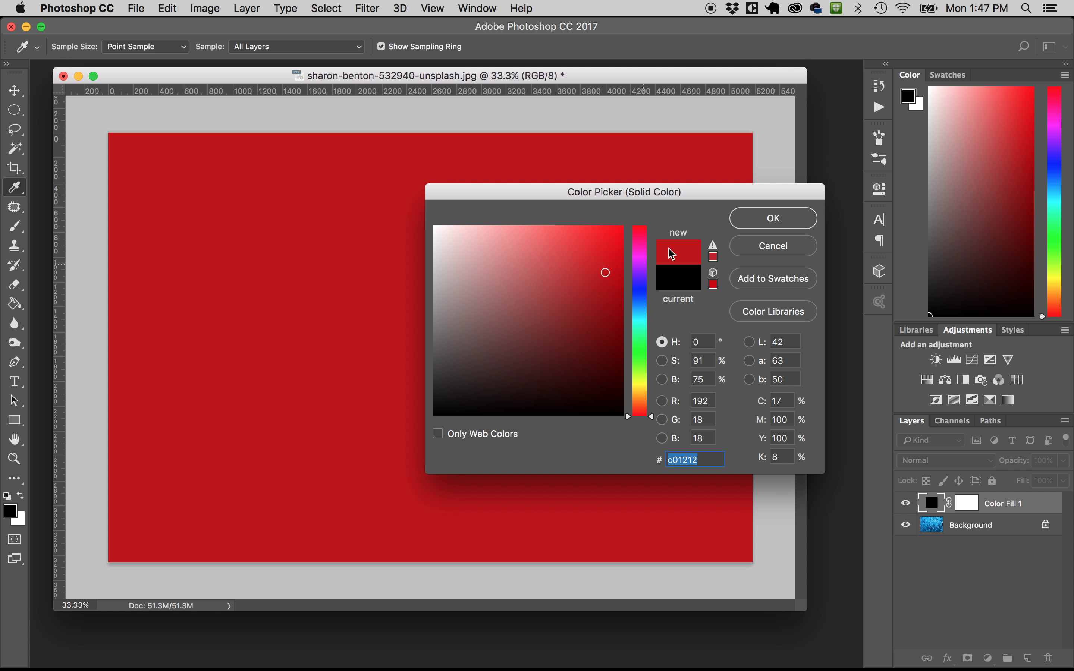
left_click(775, 219)
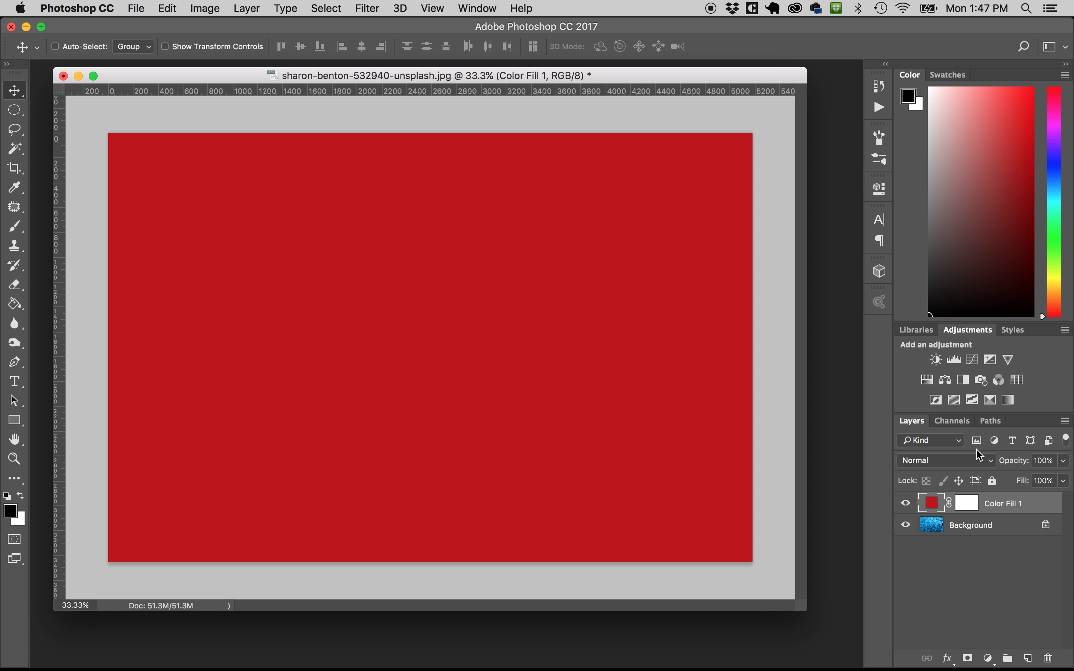
Try the Multiply and Screen blend modes on the Color Fill 1 layer, and settle on Overlay.
left_click(994, 461)
left_click(969, 504)
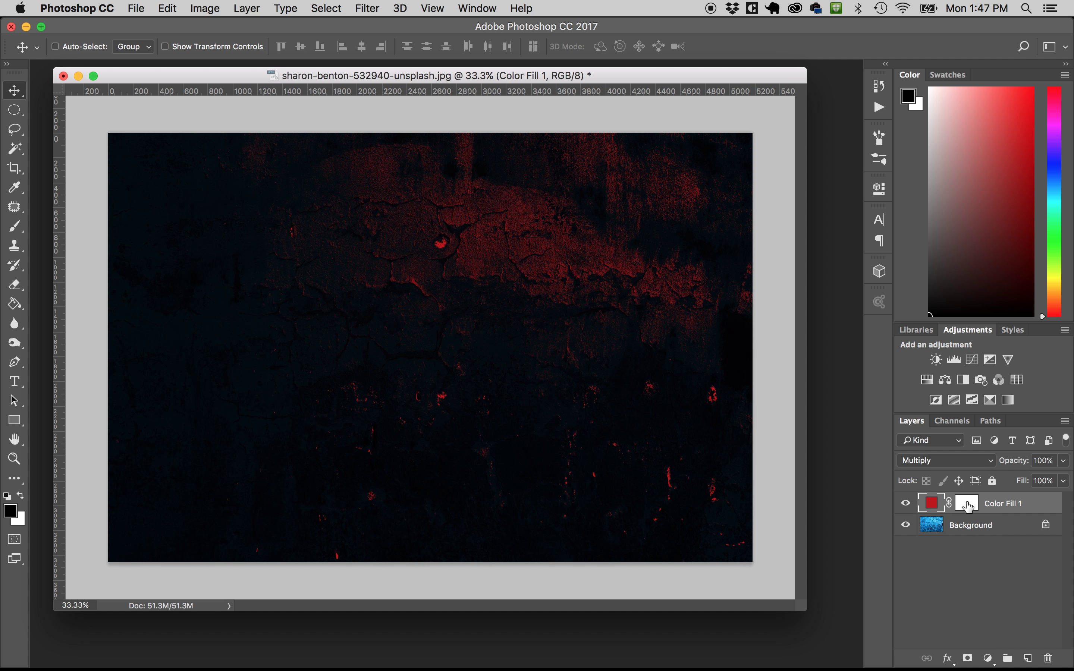
left_click(989, 461)
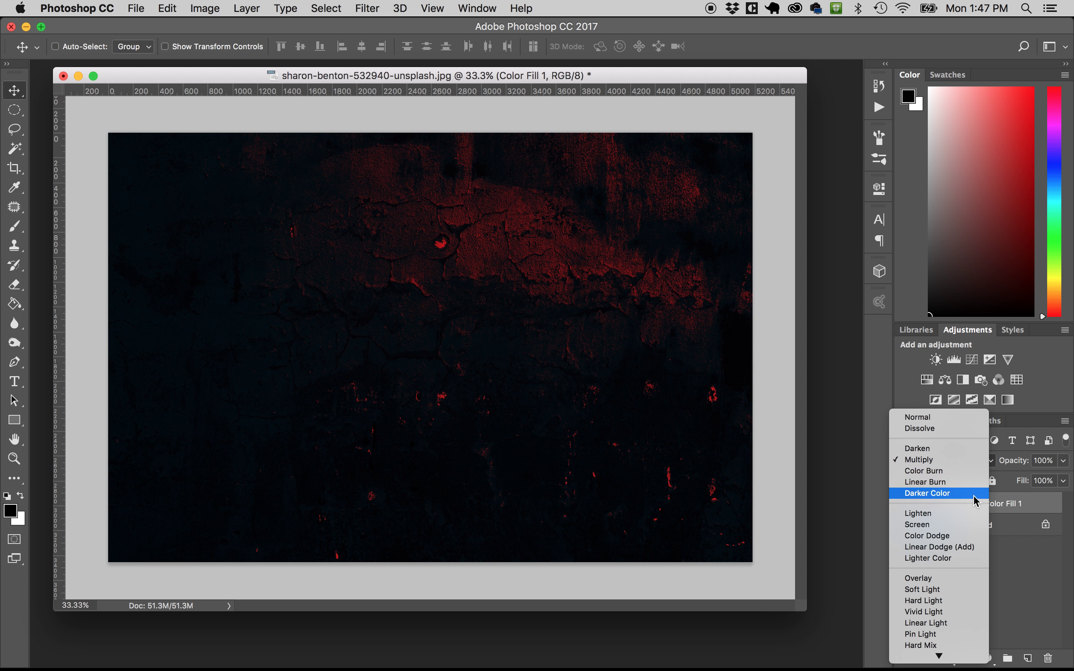
left_click(968, 526)
left_click(988, 461)
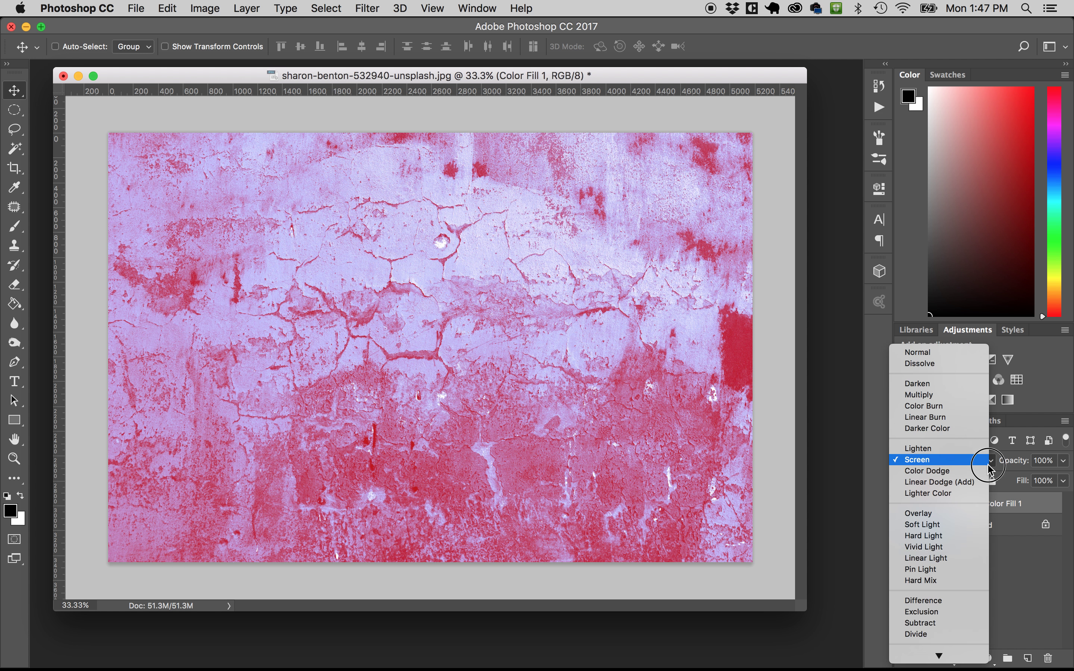
left_click(978, 515)
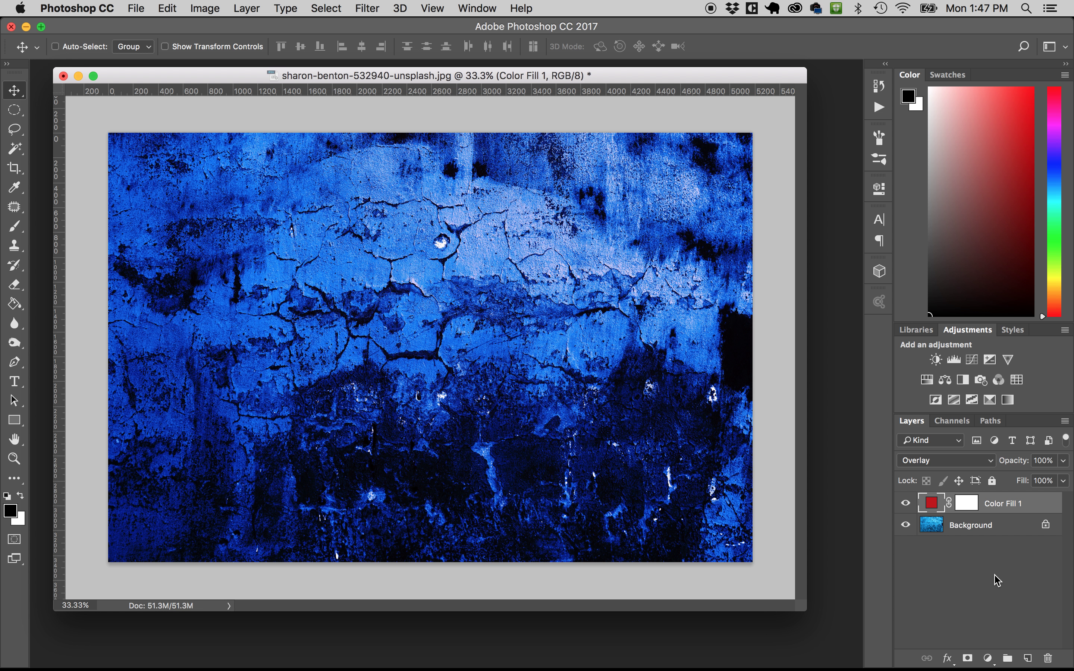
Duplicate the Background layer beneath the colour fill.
left_click(992, 568)
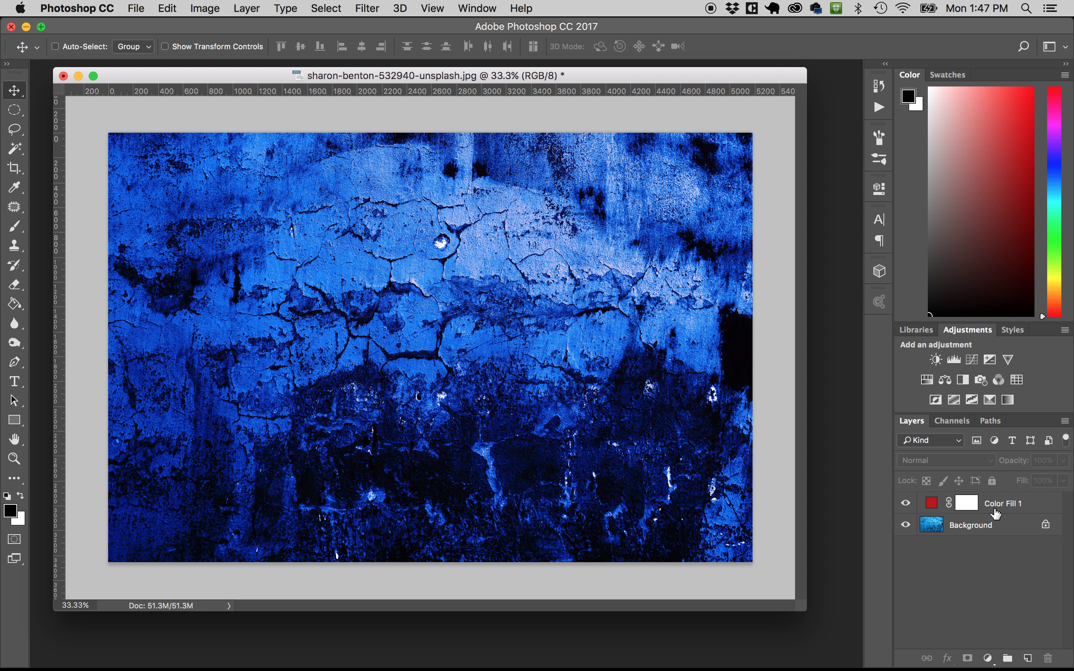
left_click(967, 530)
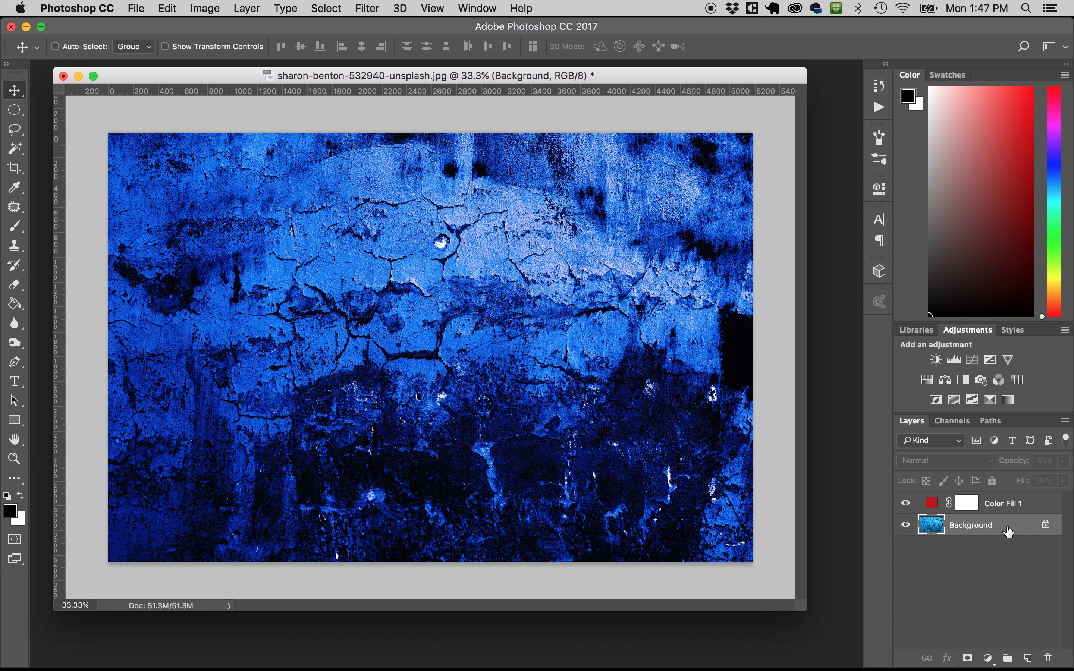
left_click_drag(1009, 533, 1028, 657)
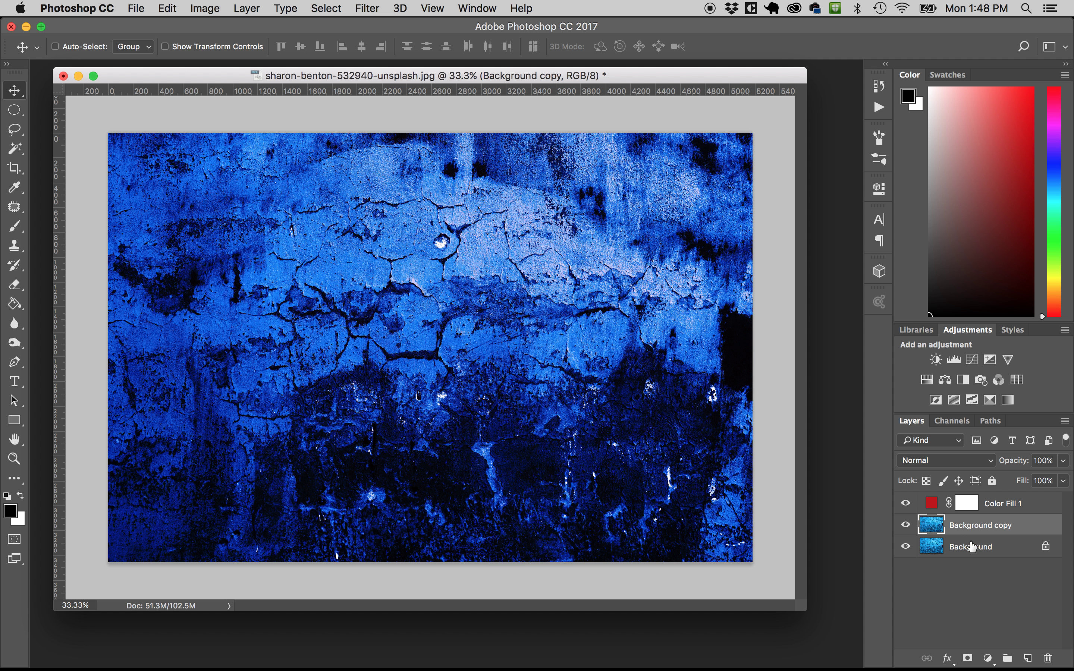
left_click_drag(986, 526, 1014, 508)
left_click(1014, 506)
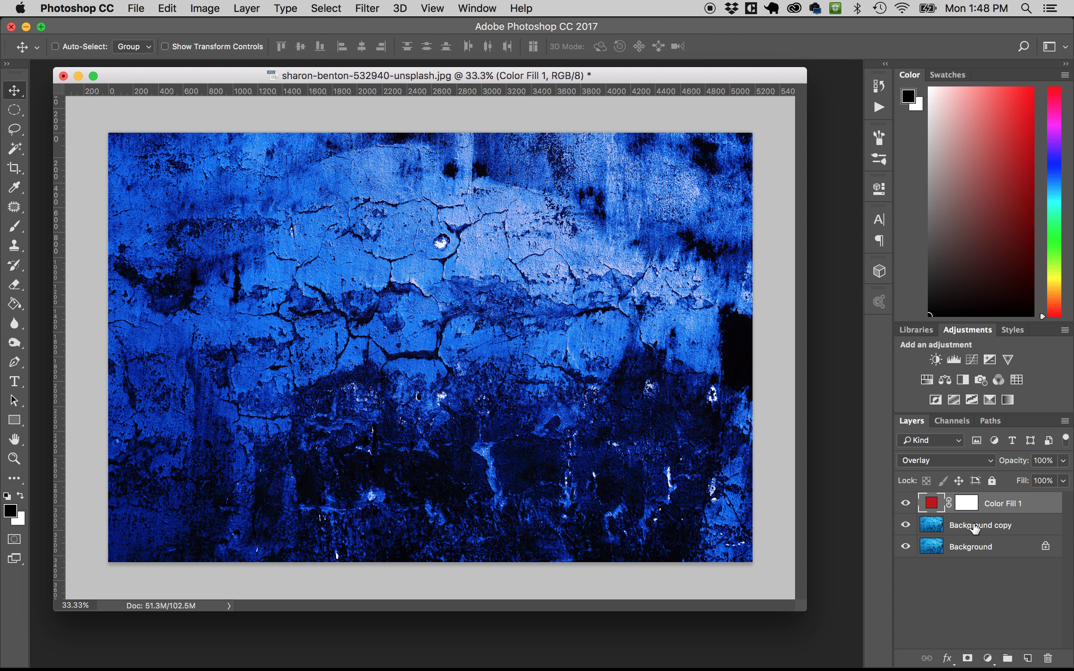
right_click(1009, 506)
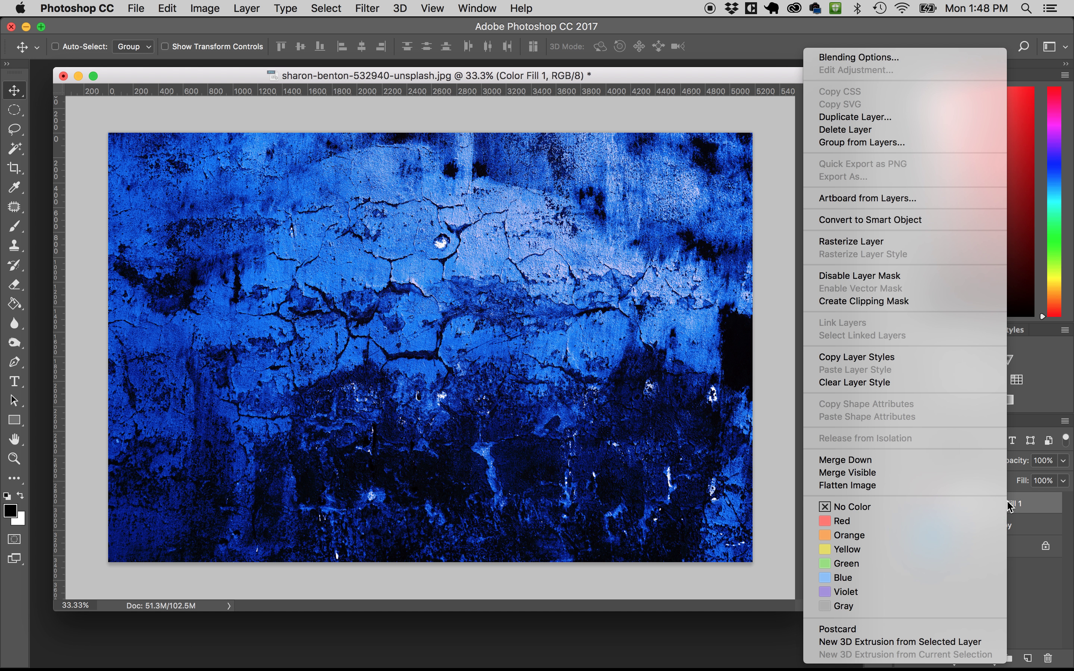
left_click(1034, 591)
Delete a large elliptical area from the right part of the Background copy layer, deselect, and hide the original Background layer.
left_click(1006, 525)
key("m")
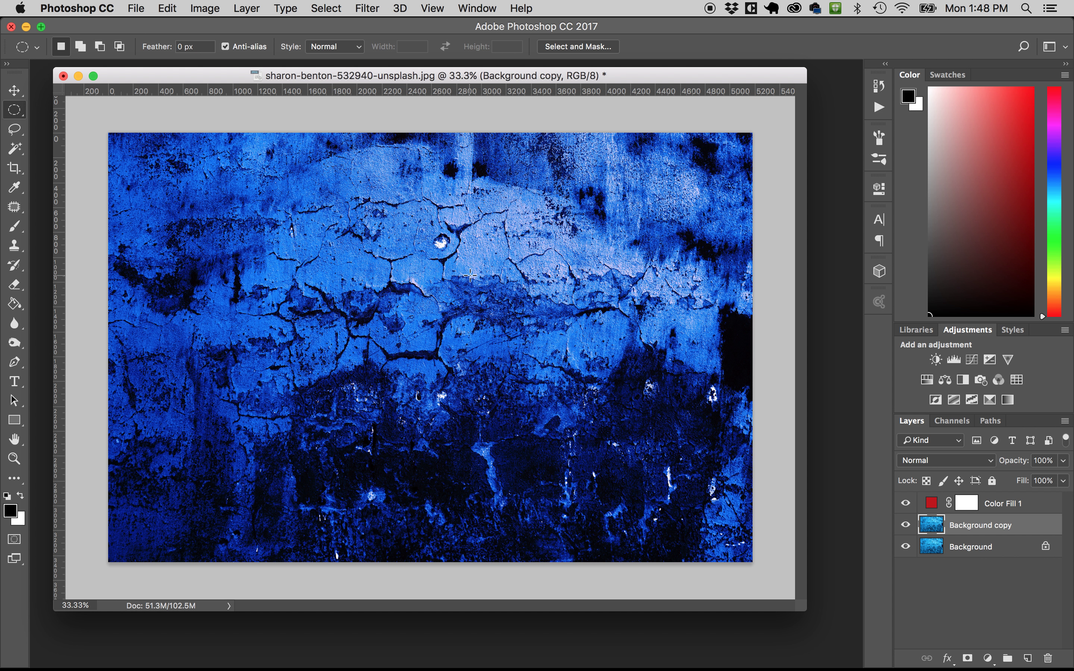
left_click_drag(401, 151, 805, 635)
key("Delete")
key("ctrl+d")
key("v")
left_click(906, 546)
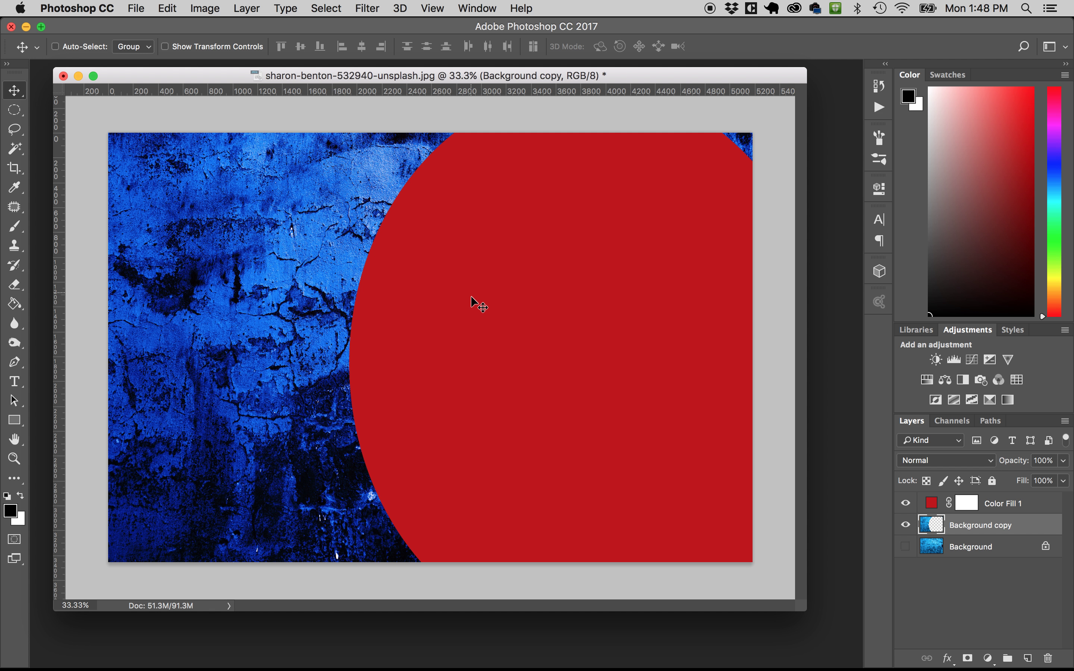
Make the original Background layer visible again, toggling the Color Fill 1 layer off and back on to compare the image.
left_click(905, 504)
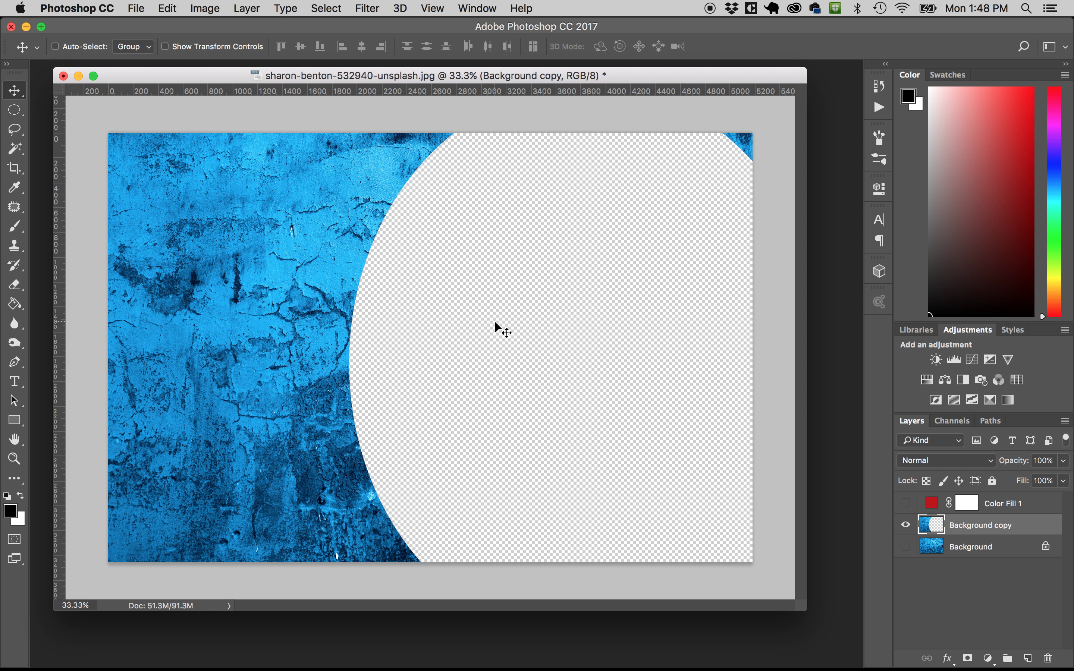
left_click(906, 547)
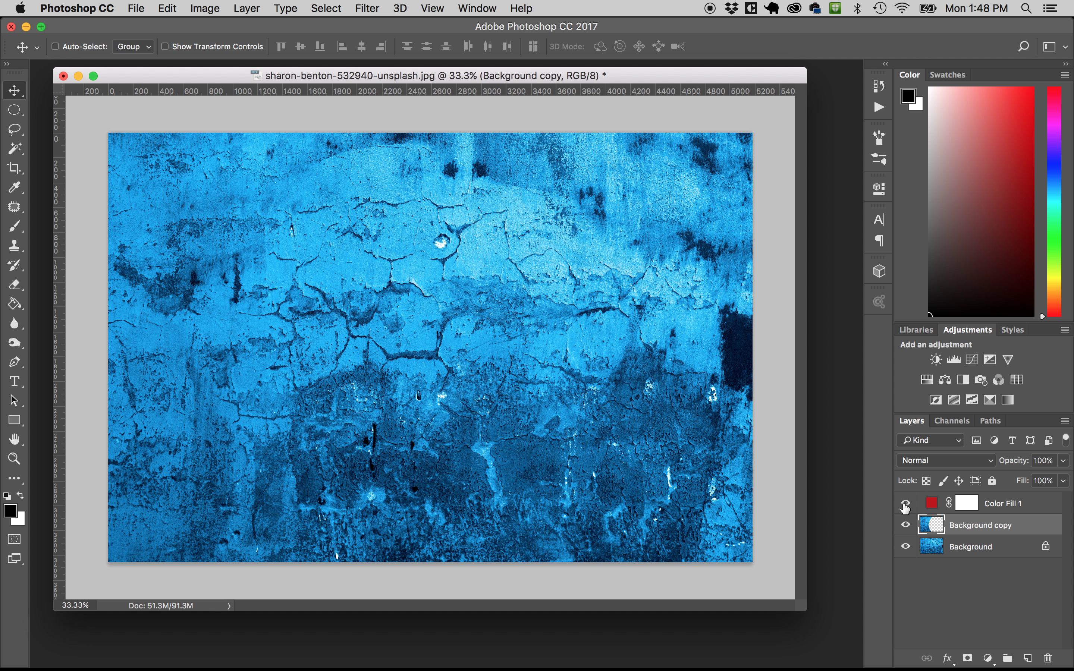
left_click(904, 504)
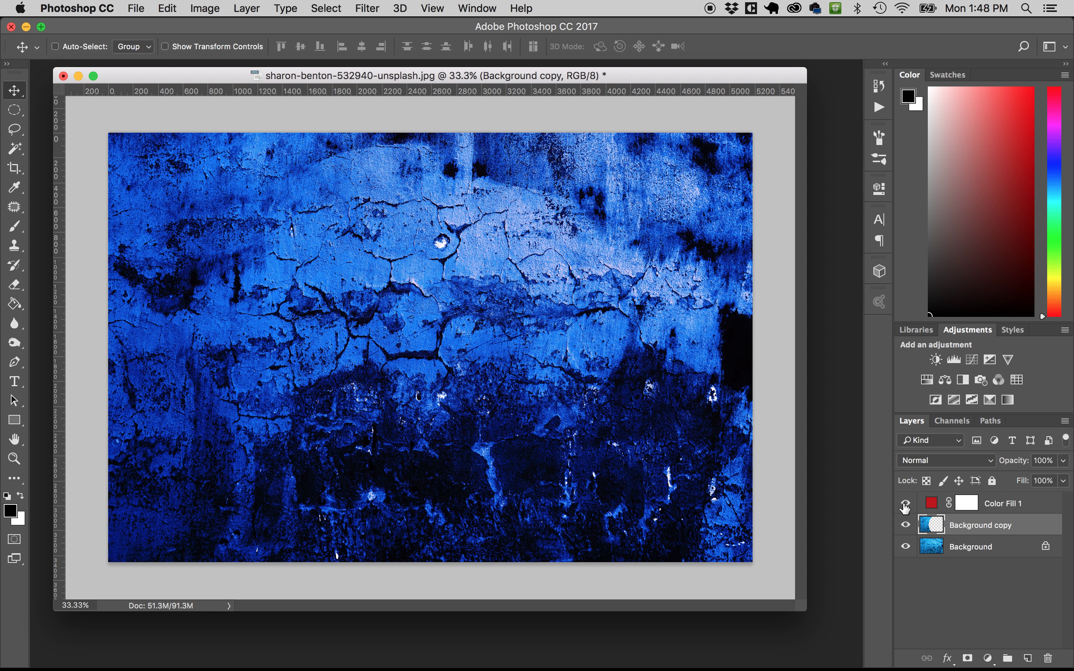
Clip the Color Fill 1 layer to the Background copy layer with a clipping mask.
left_click(1010, 506)
right_click(1041, 507)
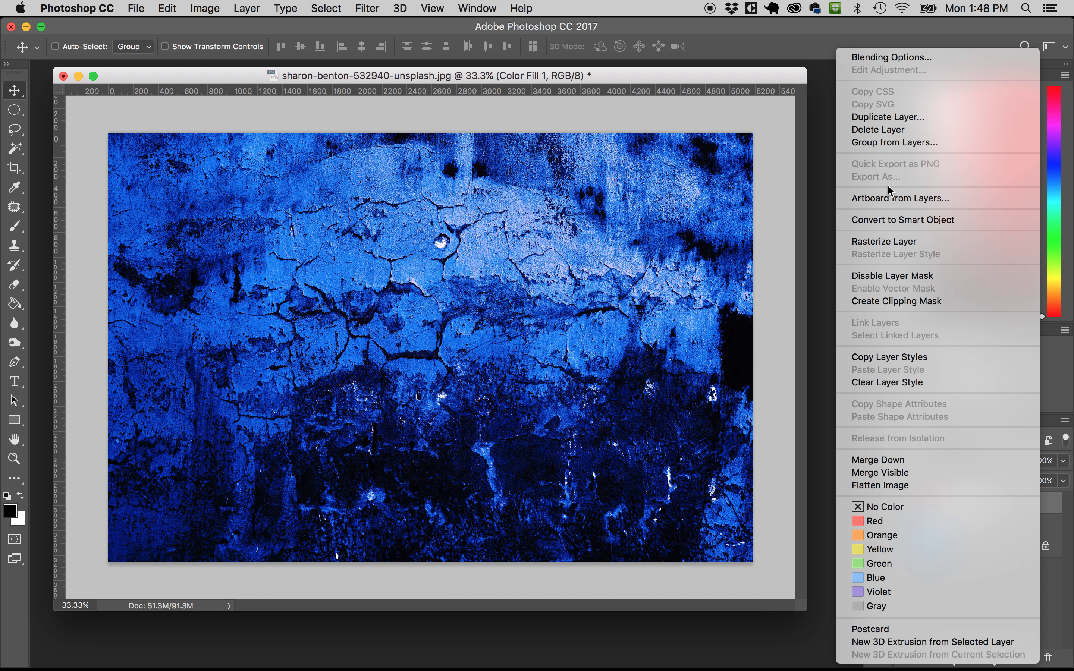
left_click(799, 195)
left_click_drag(996, 517, 1004, 506)
left_click(1004, 513, "alt")
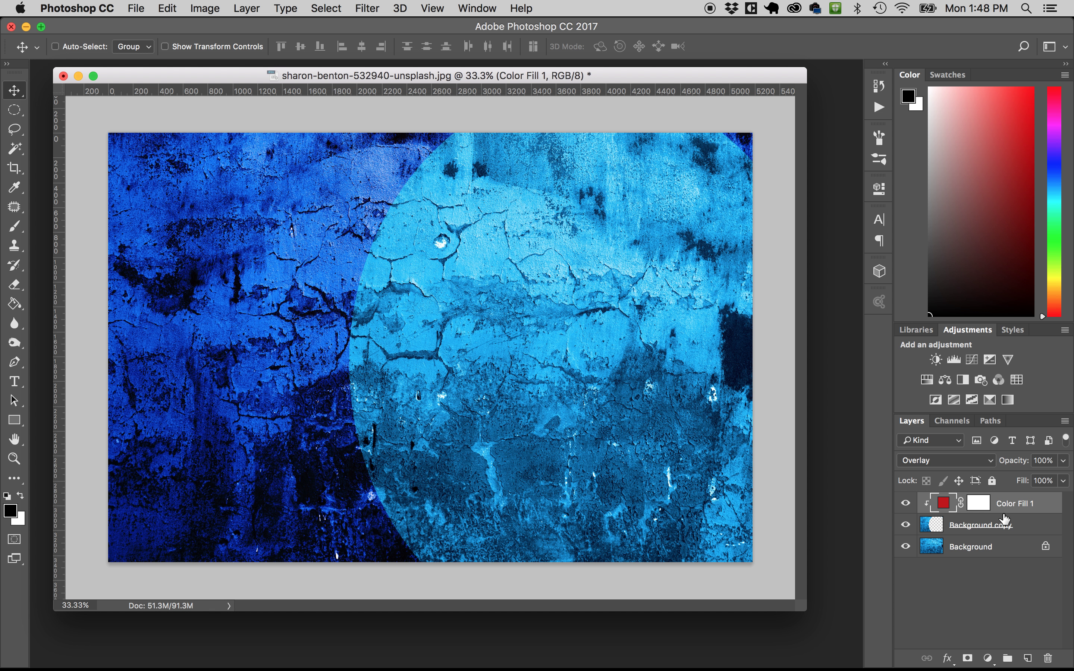
left_click(247, 8)
mouse_move(283, 60)
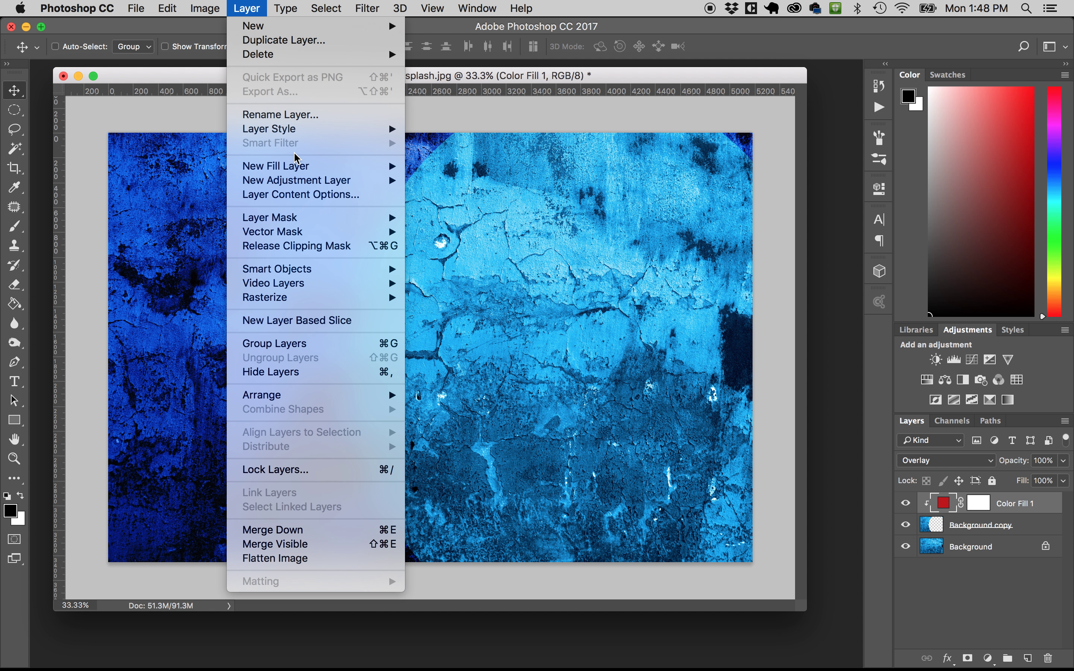
mouse_move(313, 304)
left_click(717, 82)
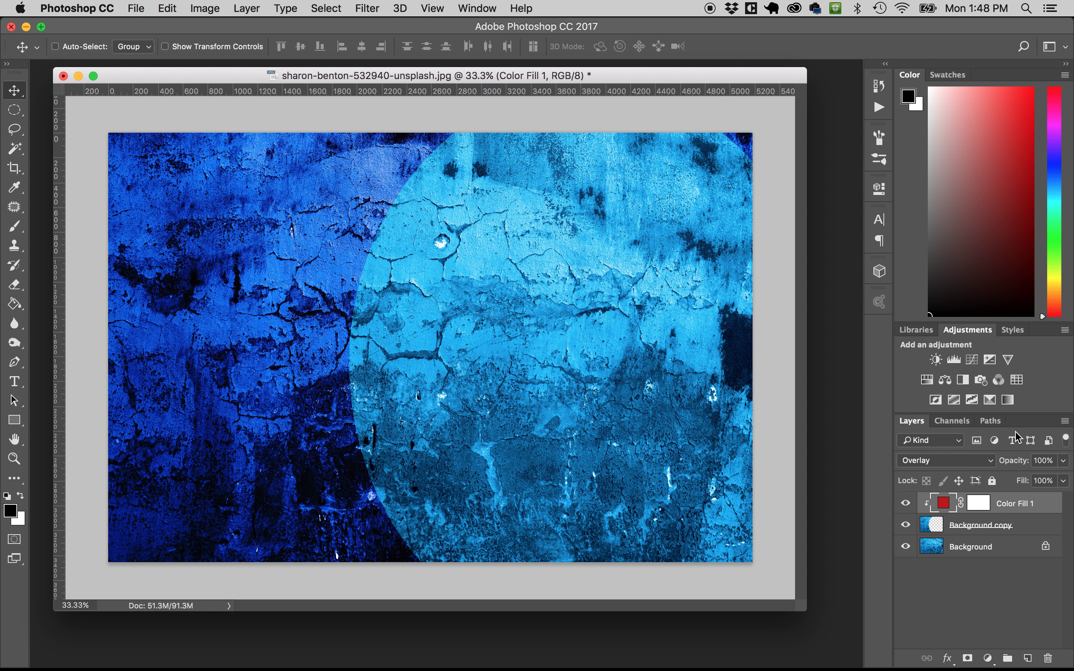
Release the clipping mask on the Color Fill 1 layer and clip it to the Background copy layer again.
key("super")
left_click(1023, 513, "alt")
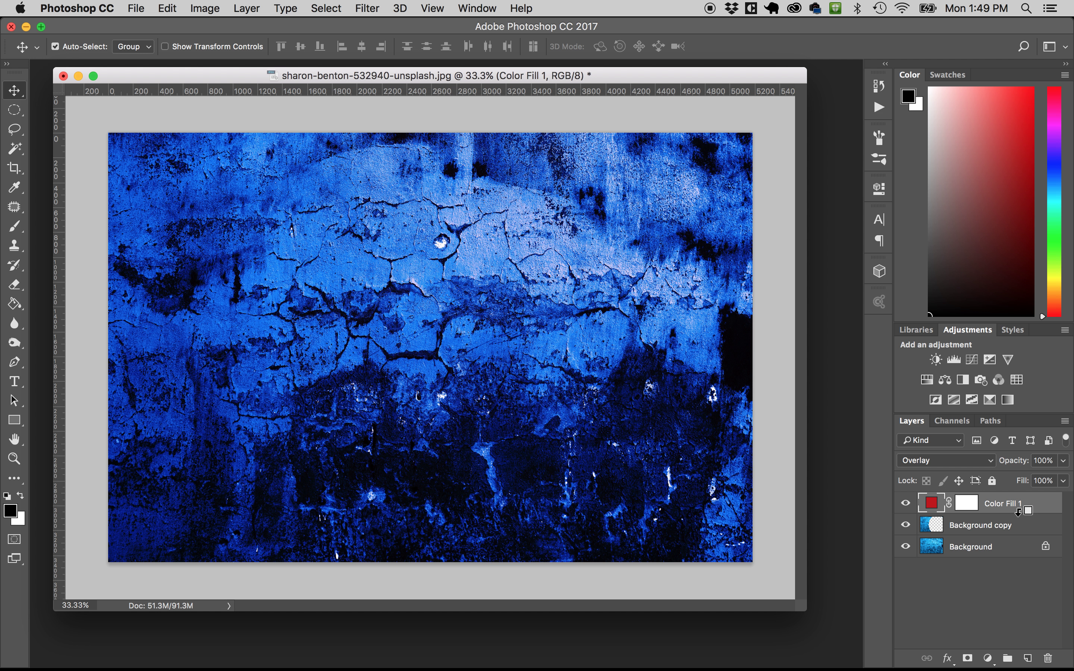
left_click(1019, 512, "alt")
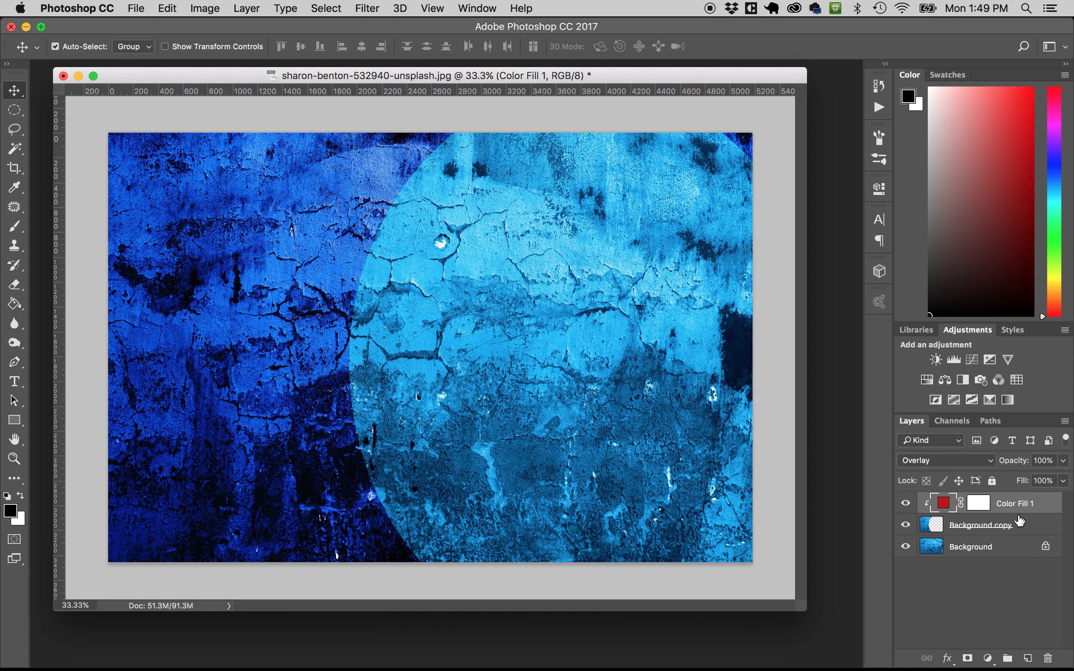